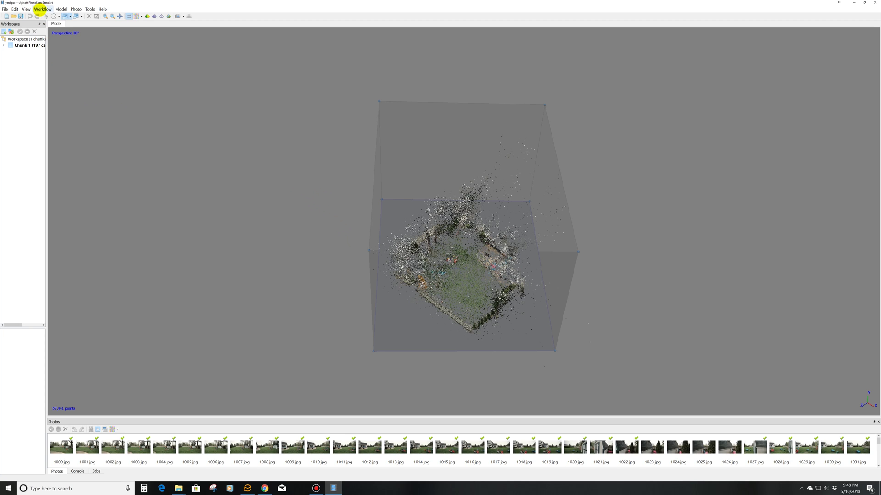
Step: Review the accuracy options for aligning photos, from Highest to Lowest, and leave without starting an alignment
{"action": "left_click", "coordinate": [42, 8]}
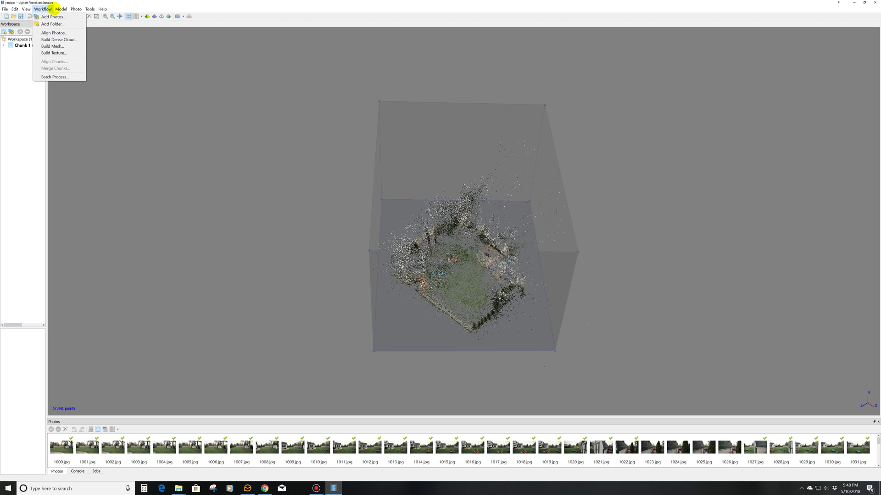
{"action": "mouse_move", "coordinate": [61, 8]}
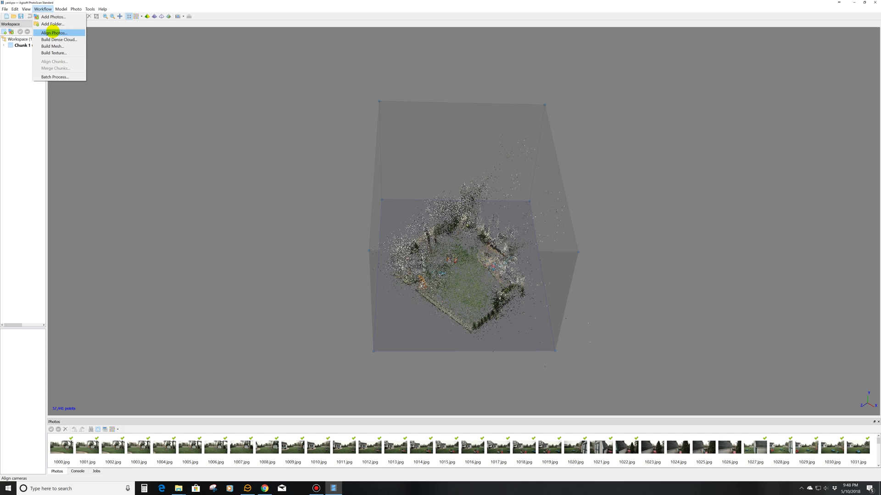
{"action": "left_click", "coordinate": [53, 32]}
{"action": "left_click", "coordinate": [464, 218]}
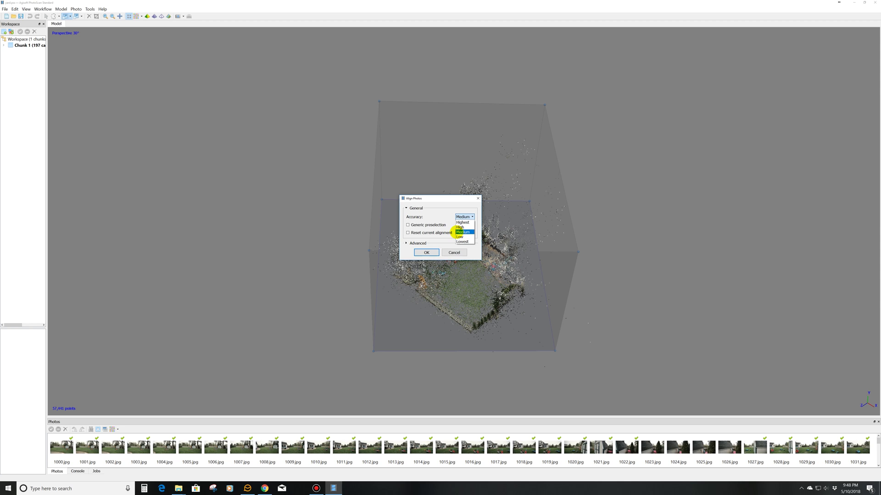
{"action": "left_click", "coordinate": [306, 215]}
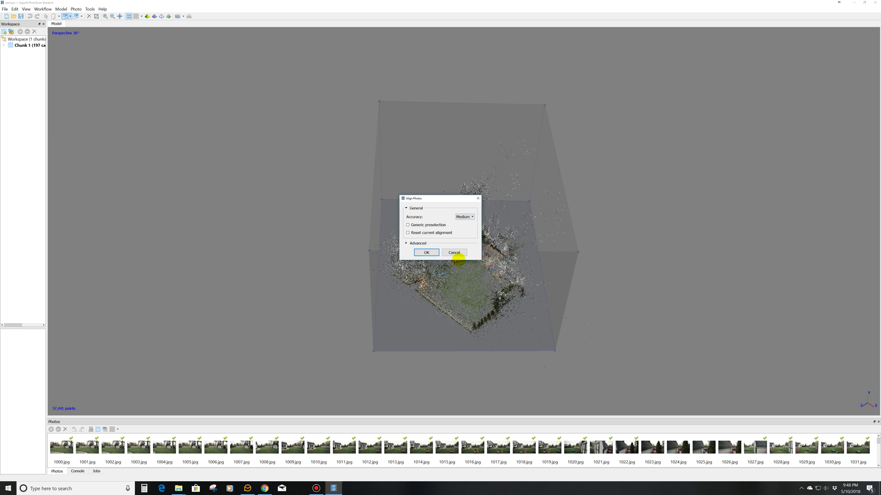
{"action": "left_click", "coordinate": [454, 253]}
Step: Review the quality options for building the dense cloud, from Ultra high to Lowest, and leave without building it
{"action": "left_click_drag", "start_coordinate": [490, 255], "coordinate": [472, 271]}
{"action": "scroll", "coordinate": [476, 274], "scroll_direction": "up", "scroll_amount": 5}
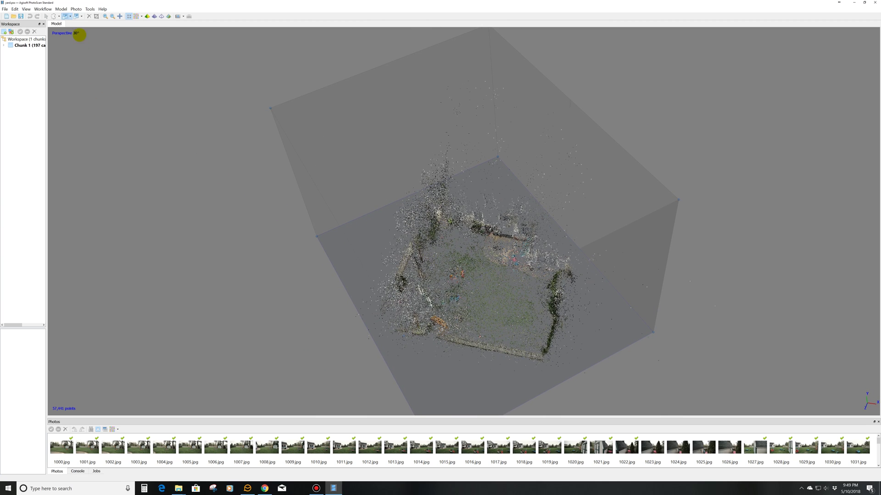
{"action": "left_click", "coordinate": [43, 9]}
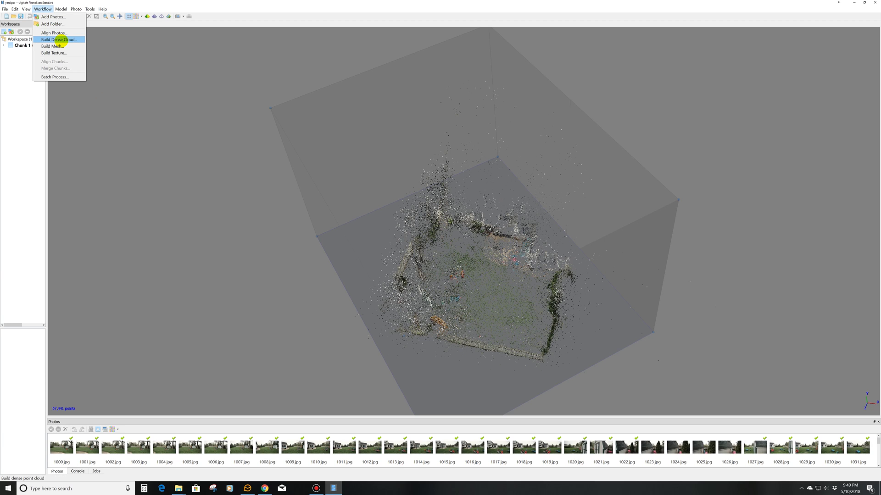
{"action": "left_click", "coordinate": [59, 39]}
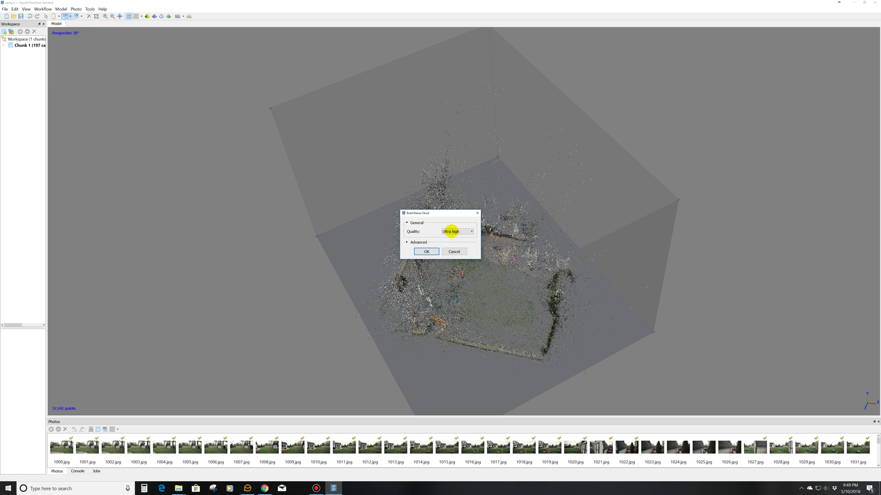
{"action": "left_click", "coordinate": [462, 231]}
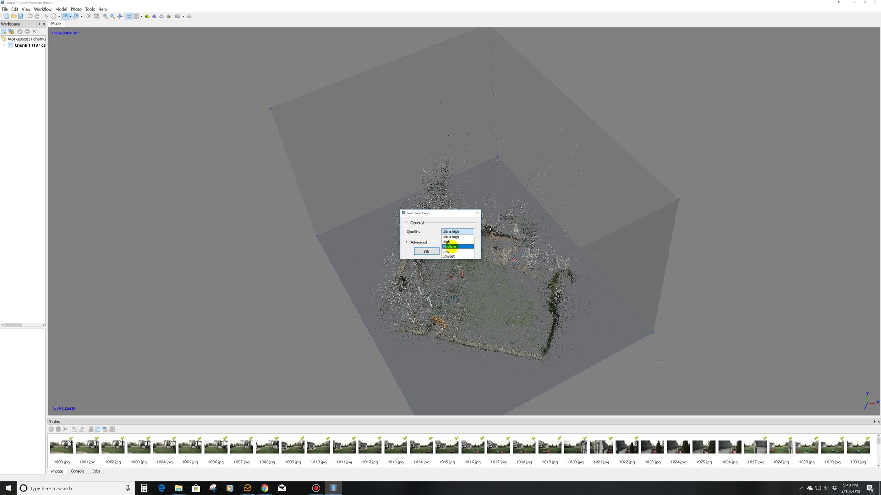
{"action": "left_click", "coordinate": [294, 245]}
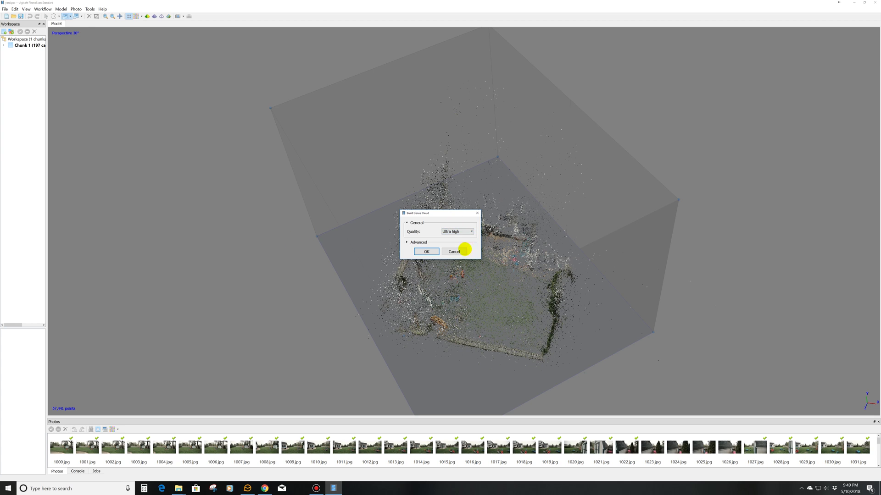
{"action": "left_click", "coordinate": [454, 252]}
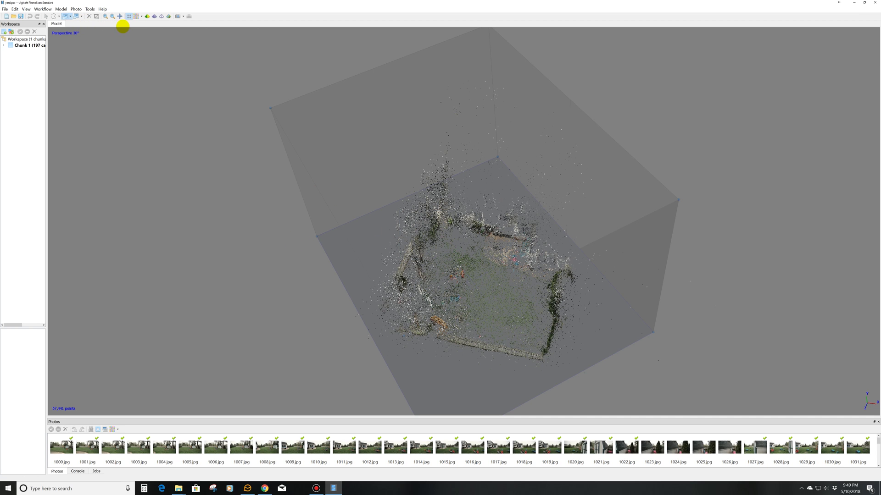
Step: Display the dense point cloud and inspect the trees, lawn and house roof up close and from above
{"action": "left_click", "coordinate": [136, 16]}
{"action": "left_click_drag", "start_coordinate": [505, 249], "coordinate": [420, 257]}
{"action": "scroll", "coordinate": [491, 275], "scroll_direction": "up", "scroll_amount": 3}
{"action": "scroll", "coordinate": [390, 232], "scroll_direction": "up", "scroll_amount": 3}
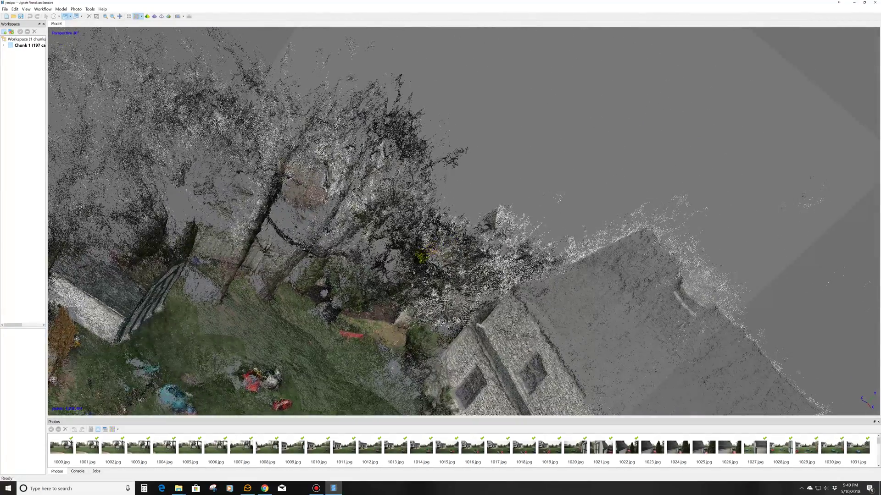
{"action": "scroll", "coordinate": [417, 260], "scroll_direction": "down", "scroll_amount": 2}
{"action": "scroll", "coordinate": [418, 262], "scroll_direction": "down", "scroll_amount": 4}
{"action": "left_click_drag", "start_coordinate": [446, 289], "coordinate": [468, 301]}
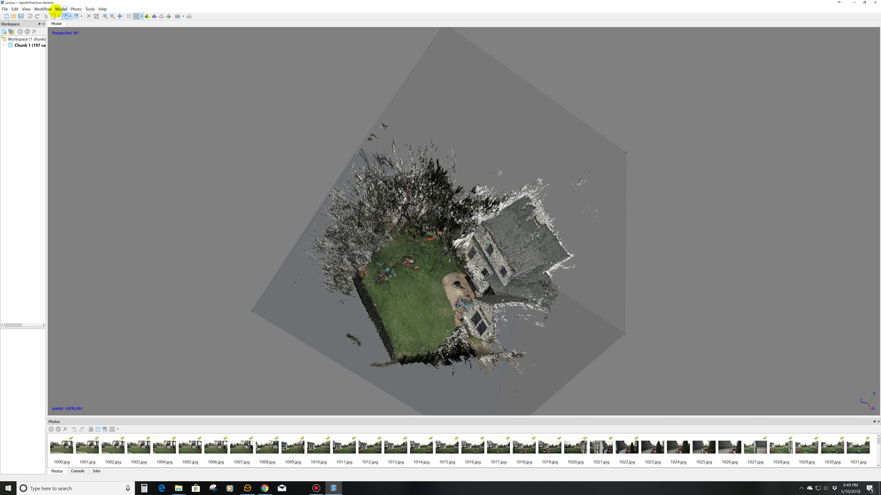
Step: Review the face count options for building a mesh from the dense cloud, and leave without building it
{"action": "left_click", "coordinate": [61, 9]}
{"action": "left_click", "coordinate": [169, 10]}
{"action": "left_click", "coordinate": [41, 10]}
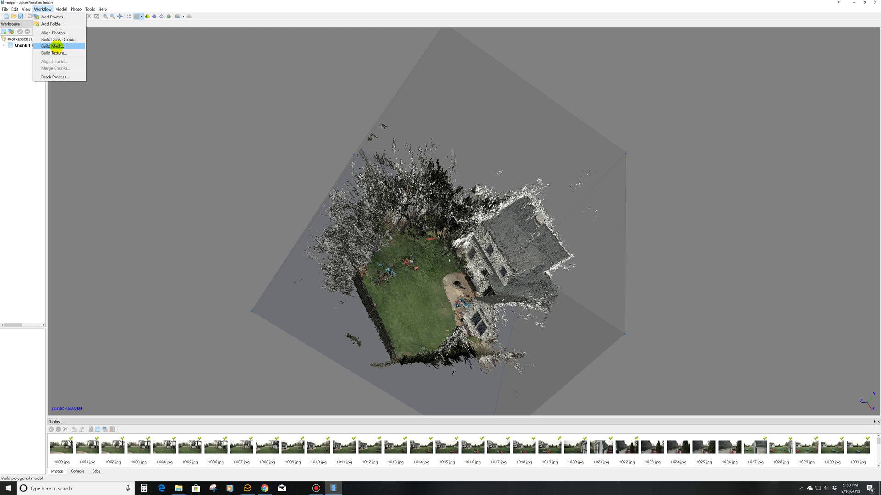
{"action": "left_click", "coordinate": [53, 46]}
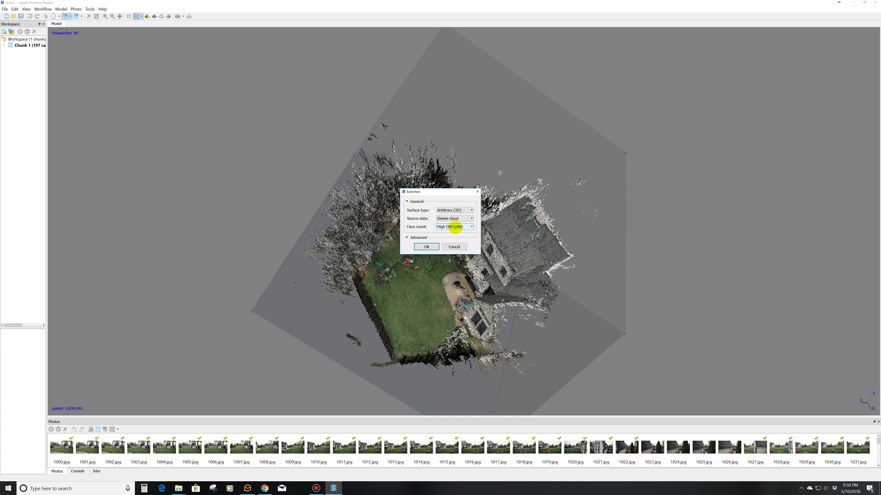
{"action": "left_click", "coordinate": [455, 226]}
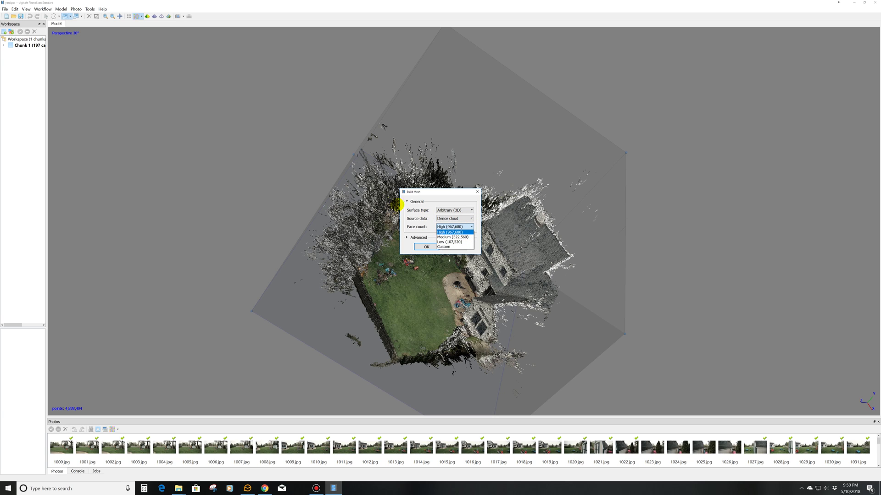
{"action": "left_click", "coordinate": [230, 138]}
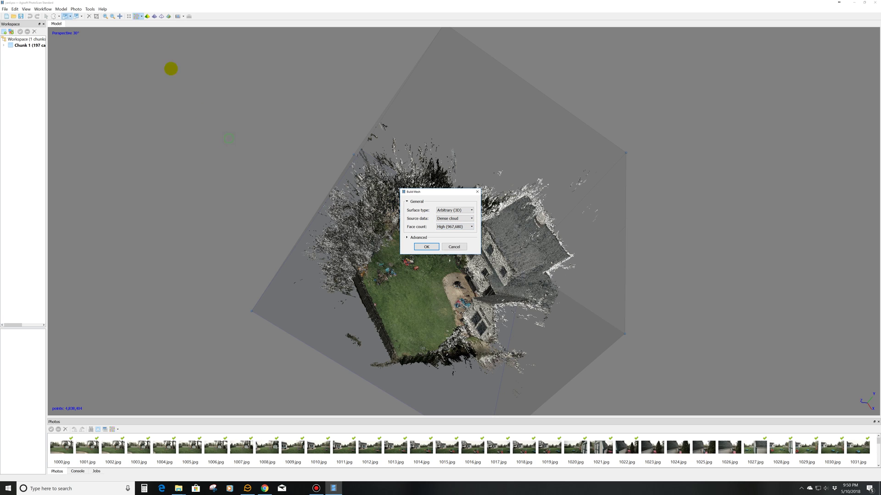
{"action": "left_click", "coordinate": [458, 245]}
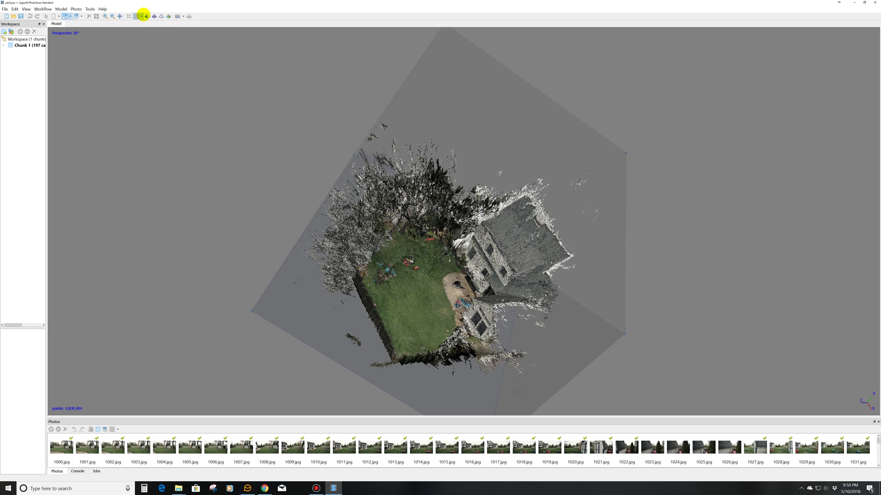
Step: Display the mesh as a shaded model and inspect the house and yard from different angles
{"action": "left_click", "coordinate": [147, 17]}
{"action": "left_click_drag", "start_coordinate": [482, 260], "coordinate": [484, 334]}
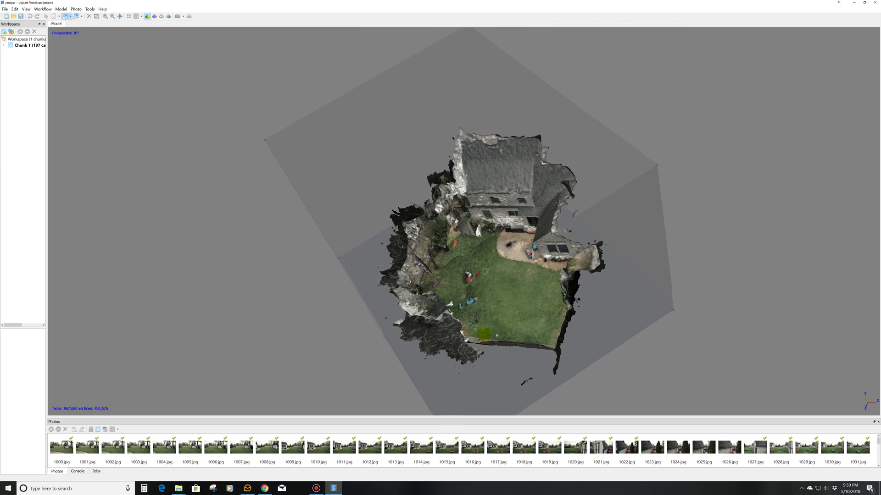
{"action": "mouse_move", "coordinate": [459, 286]}
{"action": "left_mouse_down"}
{"action": "mouse_move", "coordinate": [448, 298]}
{"action": "mouse_move", "coordinate": [433, 296]}
{"action": "mouse_move", "coordinate": [474, 296]}
{"action": "mouse_move", "coordinate": [464, 263]}
{"action": "mouse_move", "coordinate": [532, 261]}
{"action": "mouse_move", "coordinate": [473, 285]}
{"action": "mouse_move", "coordinate": [384, 291]}
{"action": "mouse_move", "coordinate": [425, 309]}
{"action": "mouse_move", "coordinate": [466, 311]}
{"action": "mouse_move", "coordinate": [507, 264]}
{"action": "mouse_move", "coordinate": [487, 250]}
{"action": "mouse_move", "coordinate": [463, 293]}
{"action": "mouse_move", "coordinate": [509, 275]}
{"action": "mouse_move", "coordinate": [505, 282]}
{"action": "mouse_move", "coordinate": [454, 256]}
{"action": "mouse_move", "coordinate": [512, 268]}
{"action": "mouse_move", "coordinate": [475, 284]}
{"action": "mouse_move", "coordinate": [520, 274]}
{"action": "mouse_move", "coordinate": [468, 250]}
{"action": "mouse_move", "coordinate": [520, 271]}
{"action": "mouse_move", "coordinate": [513, 257]}
{"action": "mouse_move", "coordinate": [486, 271]}
{"action": "left_mouse_up"}
{"action": "scroll", "coordinate": [469, 295], "scroll_direction": "up", "scroll_amount": 3}
{"action": "scroll", "coordinate": [470, 299], "scroll_direction": "down", "scroll_amount": 2}
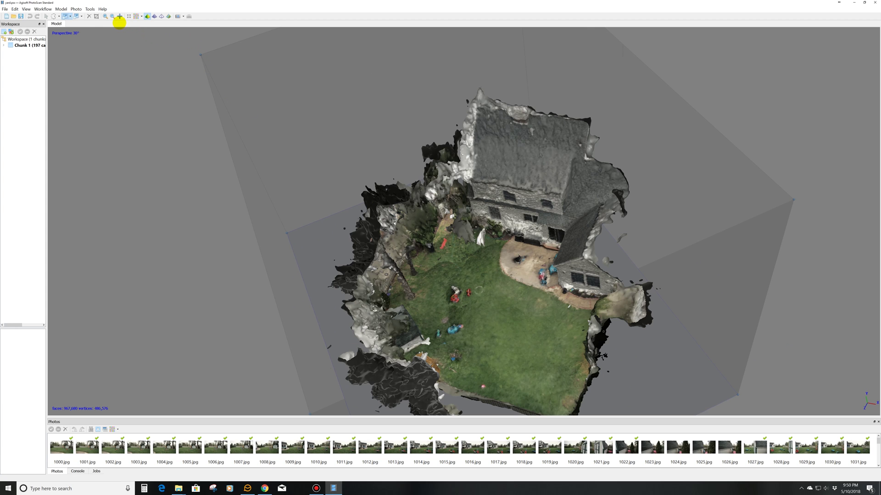
Step: Review the mapping mode, blending mode and texture size settings for building the texture, and close them
{"action": "left_click", "coordinate": [61, 9]}
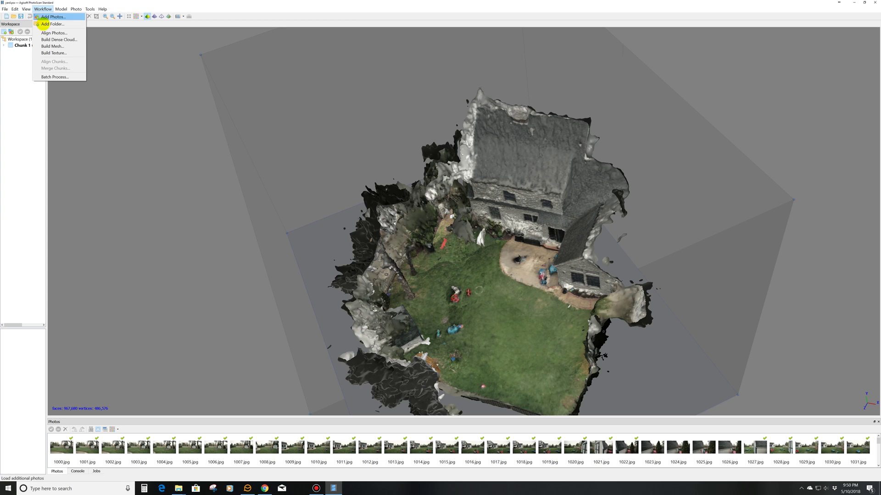
{"action": "left_click", "coordinate": [54, 53]}
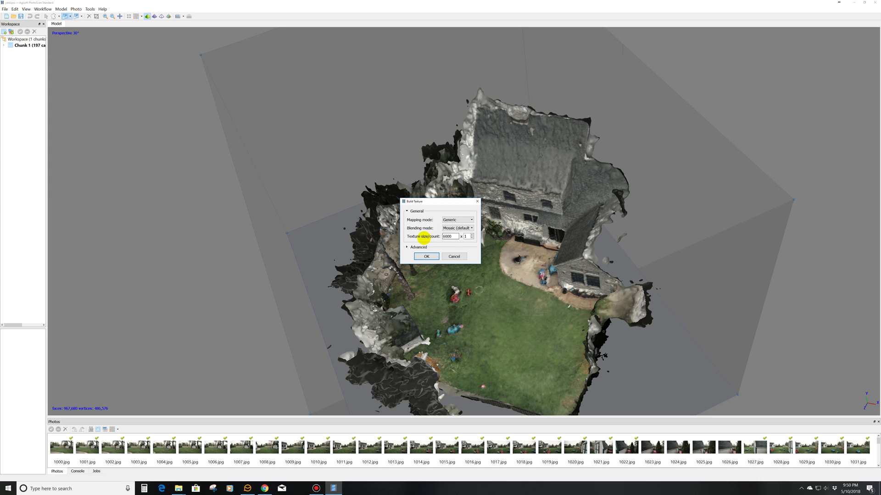
{"action": "double_click", "coordinate": [445, 237]}
{"action": "left_click", "coordinate": [426, 257]}
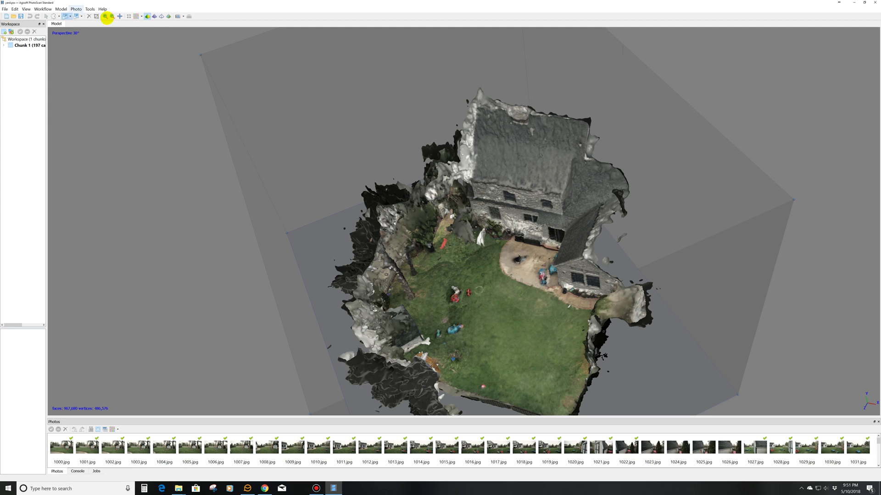
Step: Display the model in textured mode and inspect the house, patio and trees from several angles
{"action": "left_click", "coordinate": [169, 17]}
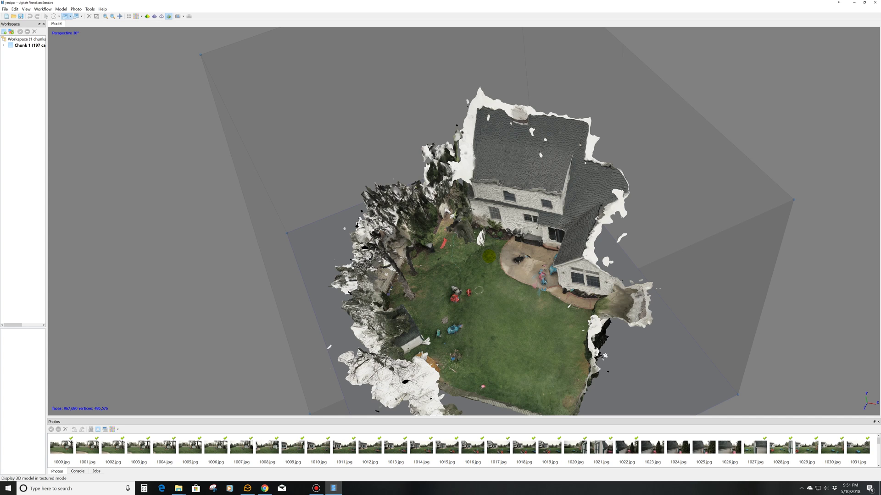
{"action": "left_click_drag", "start_coordinate": [480, 288], "coordinate": [538, 264]}
{"action": "scroll", "coordinate": [505, 310], "scroll_direction": "up", "scroll_amount": 4}
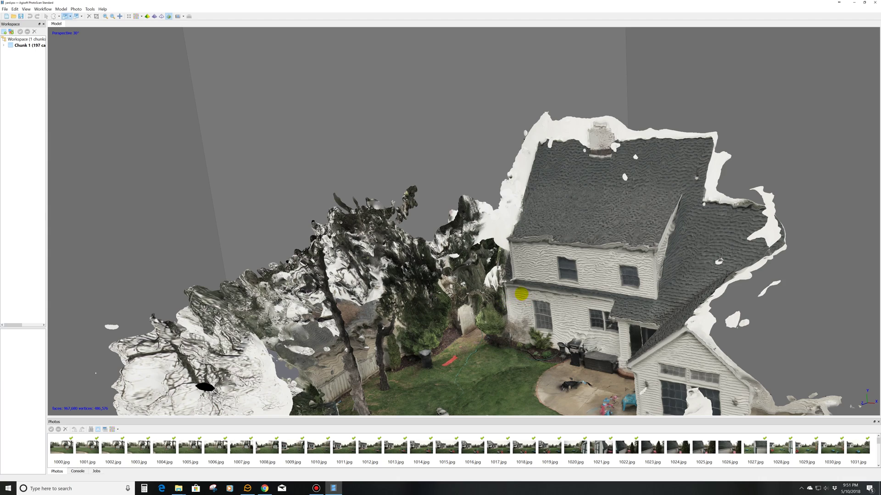
{"action": "left_click_drag", "start_coordinate": [516, 287], "coordinate": [462, 356]}
{"action": "left_click_drag", "start_coordinate": [458, 339], "coordinate": [754, 248]}
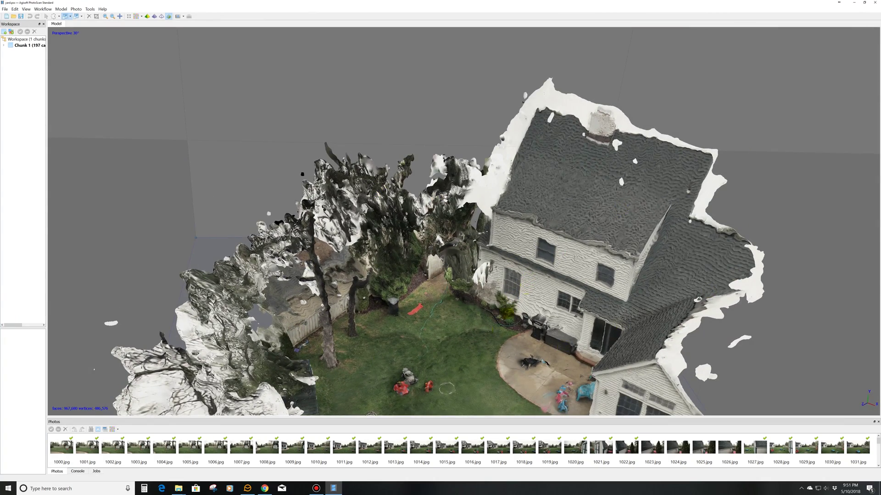
{"action": "left_click_drag", "start_coordinate": [465, 304], "coordinate": [466, 286]}
{"action": "scroll", "coordinate": [470, 333], "scroll_direction": "down", "scroll_amount": 3}
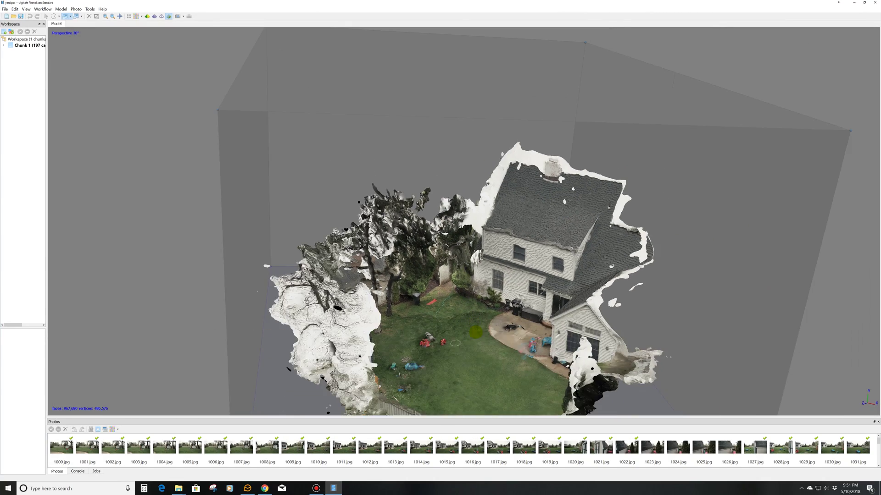
{"action": "mouse_move", "coordinate": [499, 335]}
{"action": "left_mouse_down"}
{"action": "mouse_move", "coordinate": [456, 309]}
{"action": "mouse_move", "coordinate": [448, 291]}
{"action": "mouse_move", "coordinate": [511, 308]}
{"action": "mouse_move", "coordinate": [509, 337]}
{"action": "mouse_move", "coordinate": [492, 348]}
{"action": "left_mouse_up"}
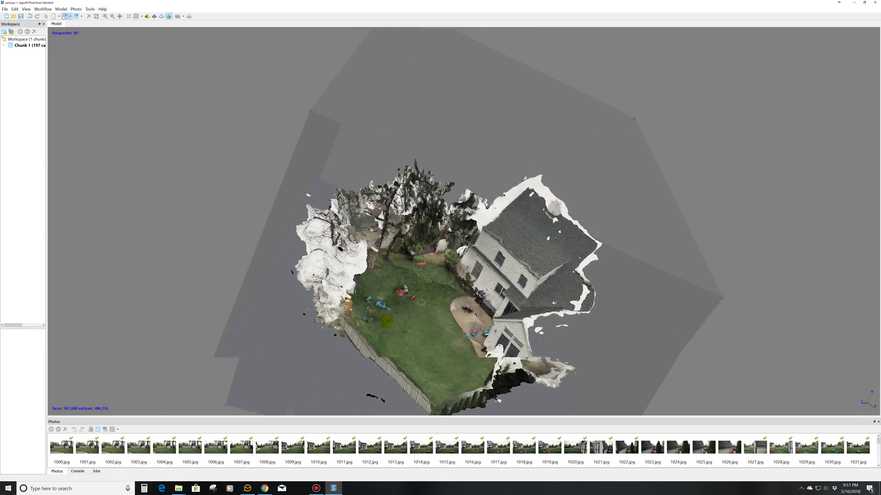
Step: Examine the texture detail of the playhouse, shed, drain grate and toys on the lawn up close
{"action": "scroll", "coordinate": [456, 326], "scroll_direction": "up", "scroll_amount": 3}
{"action": "left_click_drag", "start_coordinate": [462, 338], "coordinate": [329, 267]}
{"action": "scroll", "coordinate": [462, 221], "scroll_direction": "up", "scroll_amount": 3}
{"action": "left_click_drag", "start_coordinate": [141, 198], "coordinate": [580, 266]}
{"action": "left_click_drag", "start_coordinate": [585, 374], "coordinate": [565, 291]}
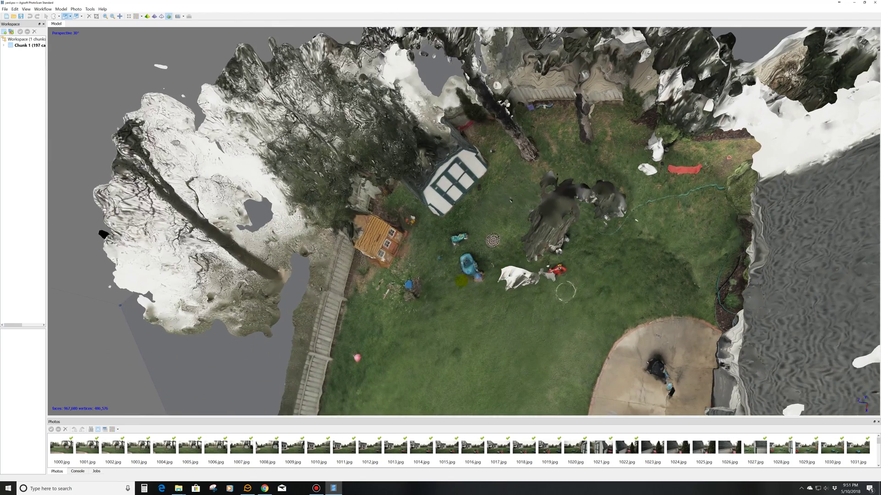
{"action": "scroll", "coordinate": [565, 291], "scroll_direction": "up", "scroll_amount": 8}
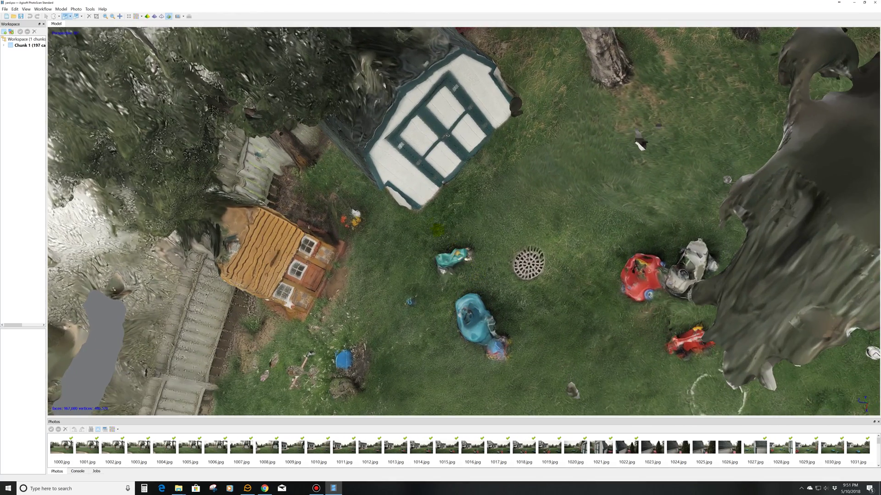
{"action": "left_click_drag", "start_coordinate": [438, 229], "coordinate": [582, 183]}
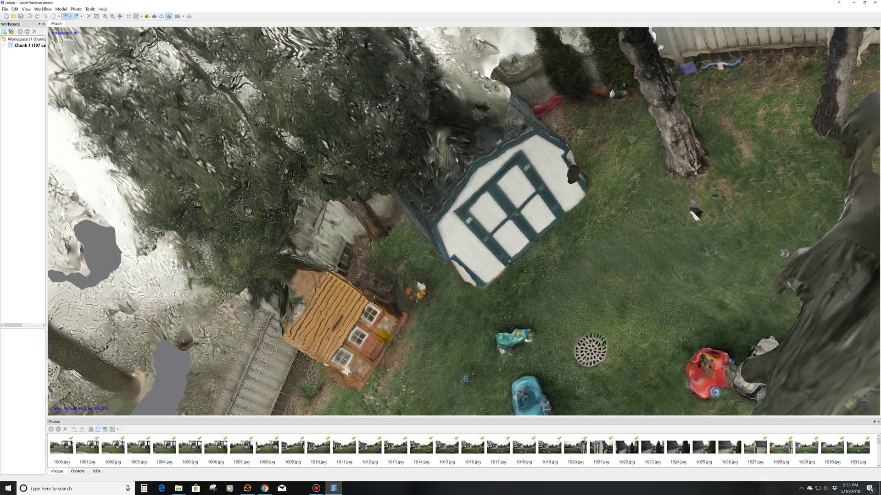
{"action": "left_click_drag", "start_coordinate": [544, 138], "coordinate": [507, 202]}
Step: Examine the whole textured yard model from overhead, from behind the fence and from the side
{"action": "scroll", "coordinate": [541, 288], "scroll_direction": "down", "scroll_amount": 9}
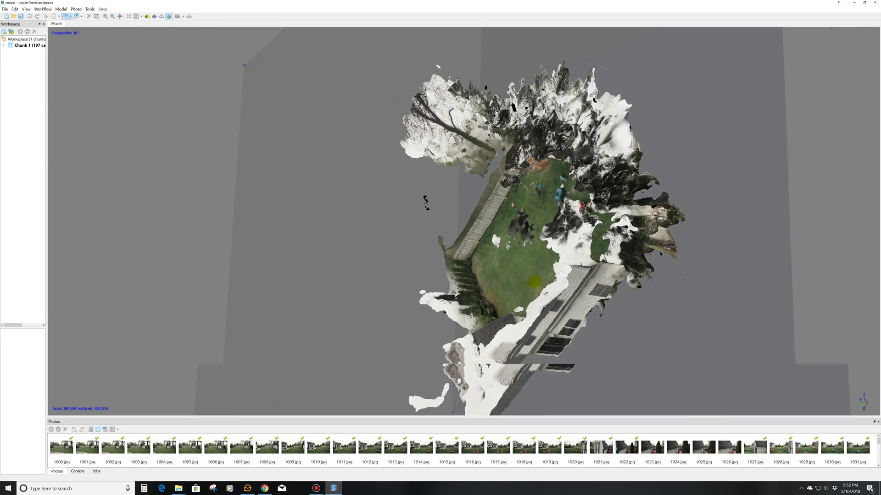
{"action": "left_click_drag", "start_coordinate": [534, 278], "coordinate": [308, 273]}
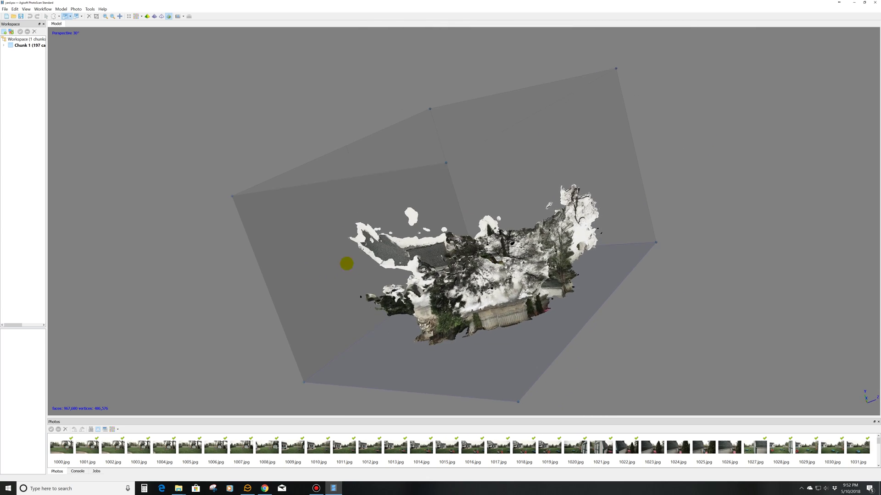
{"action": "left_click_drag", "start_coordinate": [547, 239], "coordinate": [478, 246]}
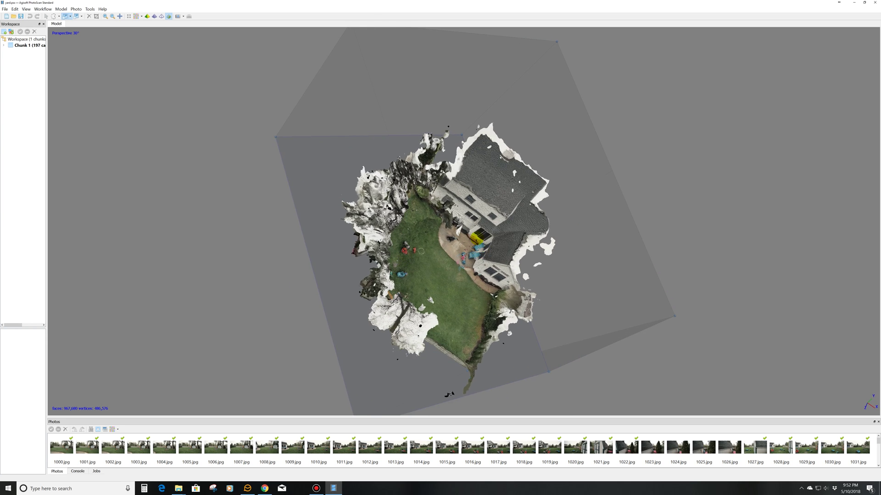
{"action": "left_click_drag", "start_coordinate": [454, 216], "coordinate": [433, 197]}
{"action": "mouse_move", "coordinate": [492, 253]}
{"action": "left_mouse_down"}
{"action": "mouse_move", "coordinate": [442, 255]}
{"action": "mouse_move", "coordinate": [496, 248]}
{"action": "left_mouse_up"}
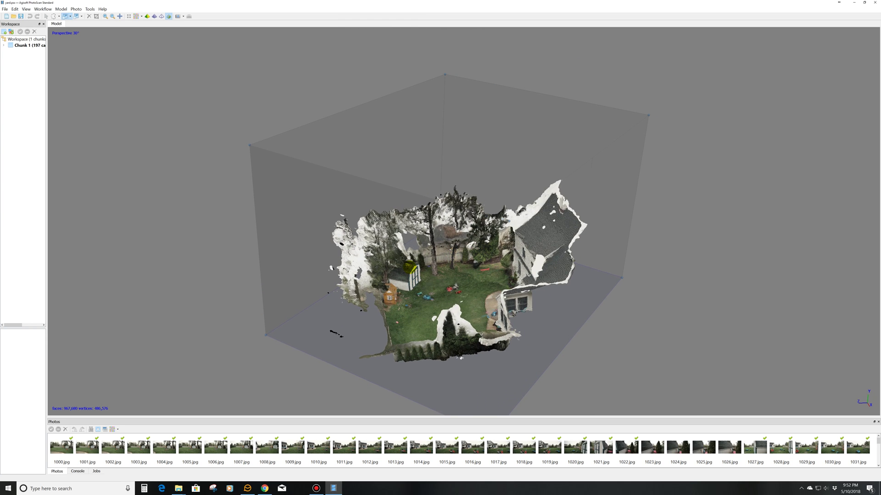